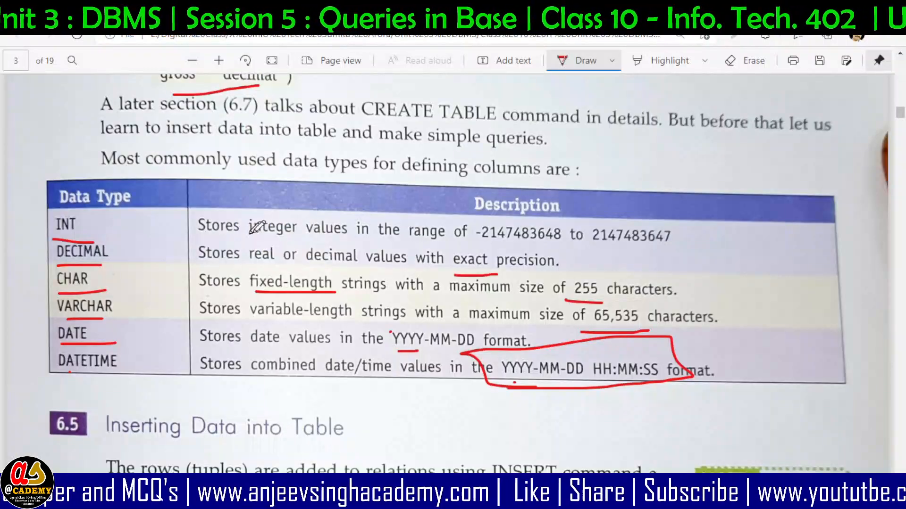
Switch to the Base SQL window and complete the CREATE TABLE empl statement with sex CHAR(1), desig VARCHAR(25) and salary DECIMAL(10,2).
scroll(257, 227, "up", 4)
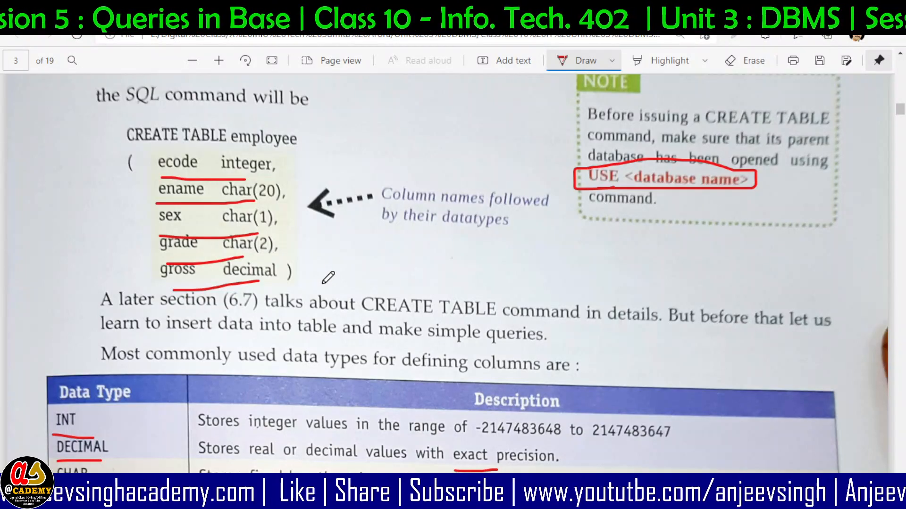
key("super")
key("super")
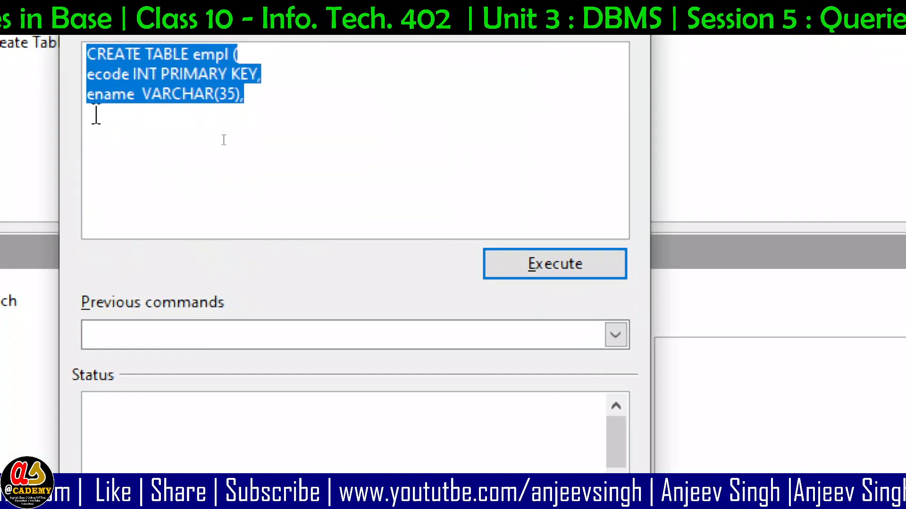
left_click(96, 114)
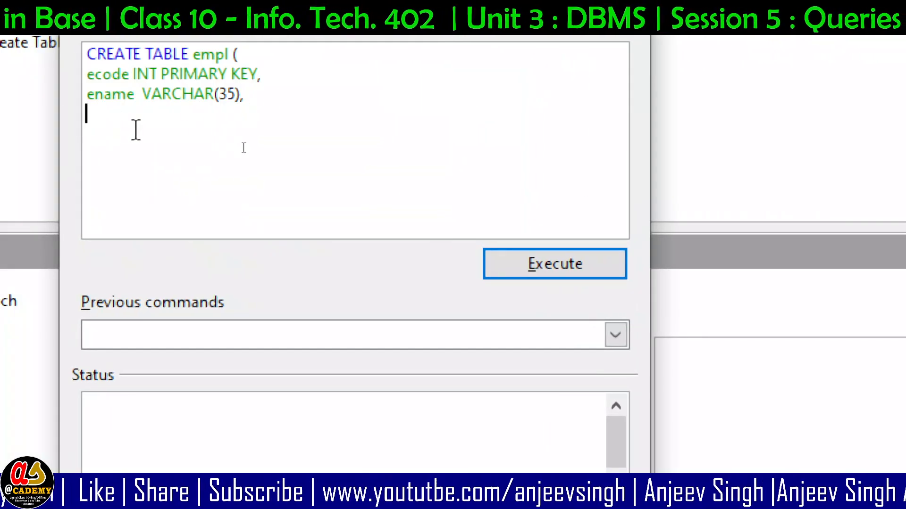
type("se")
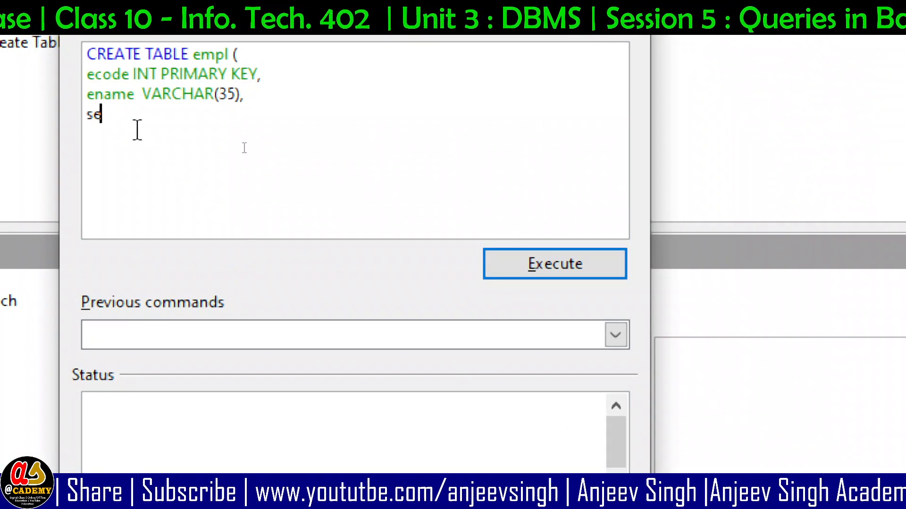
type("x char")
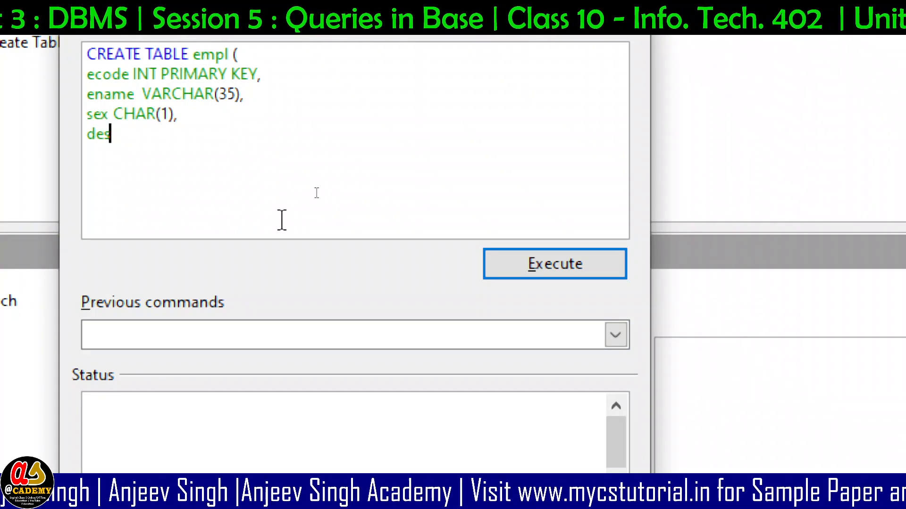
type("V")
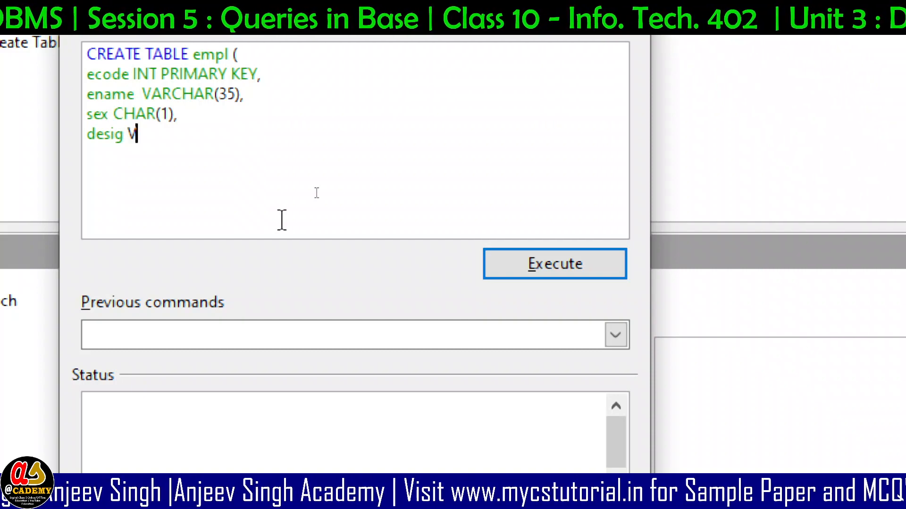
type("ARCHAR(25),")
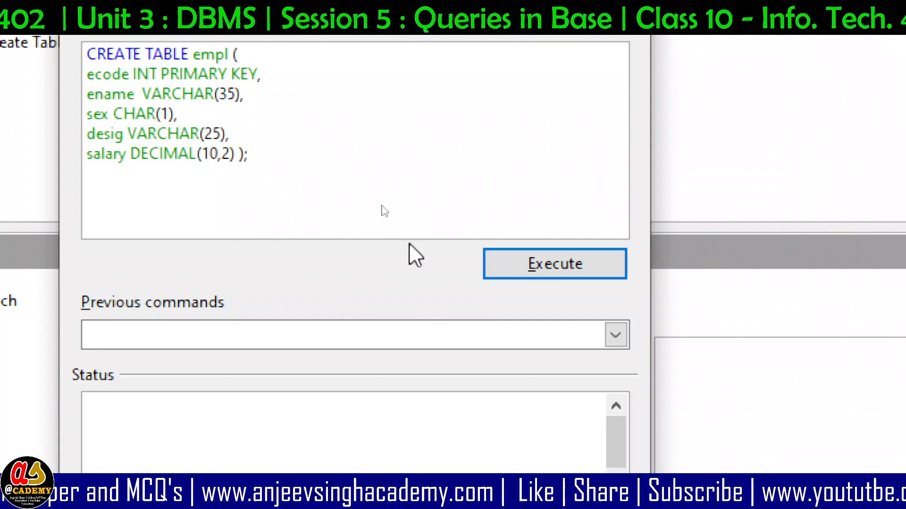
Execute the CREATE TABLE empl statement, check its status message and close the SQL window.
left_click(554, 265)
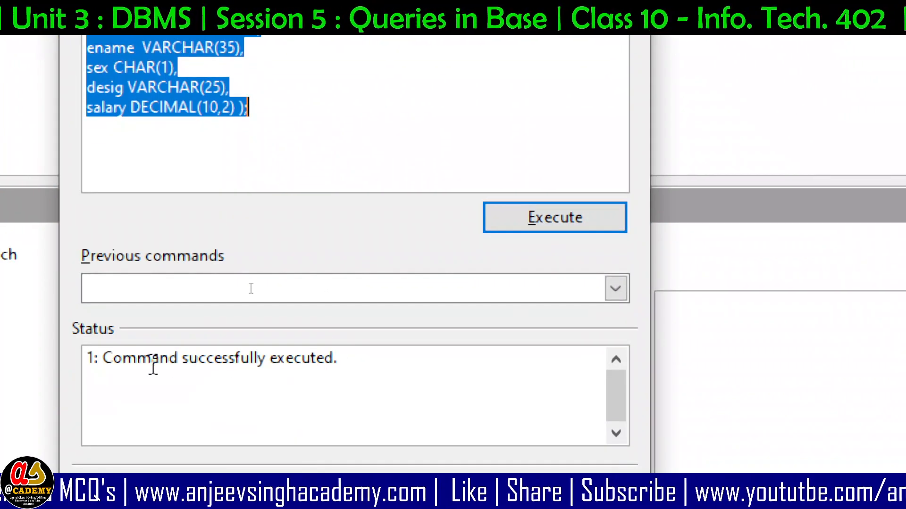
left_click_drag(89, 357, 387, 359)
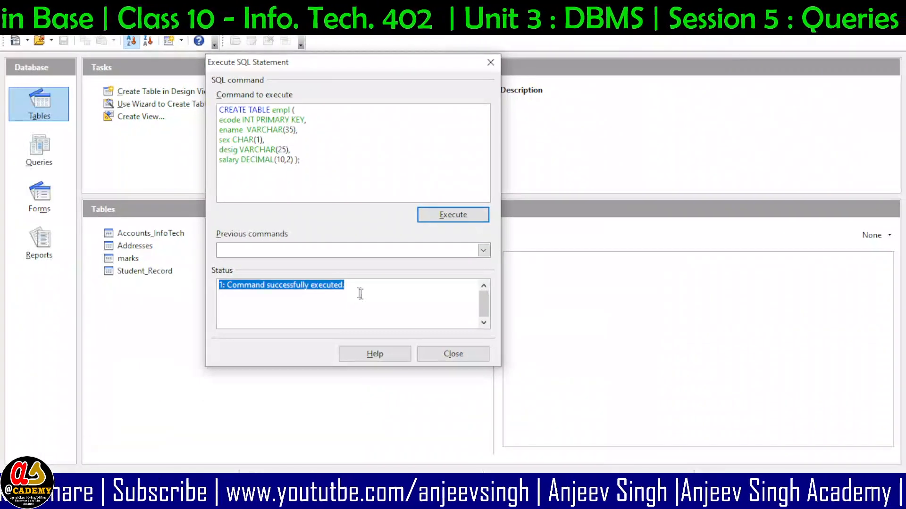
left_click(450, 356)
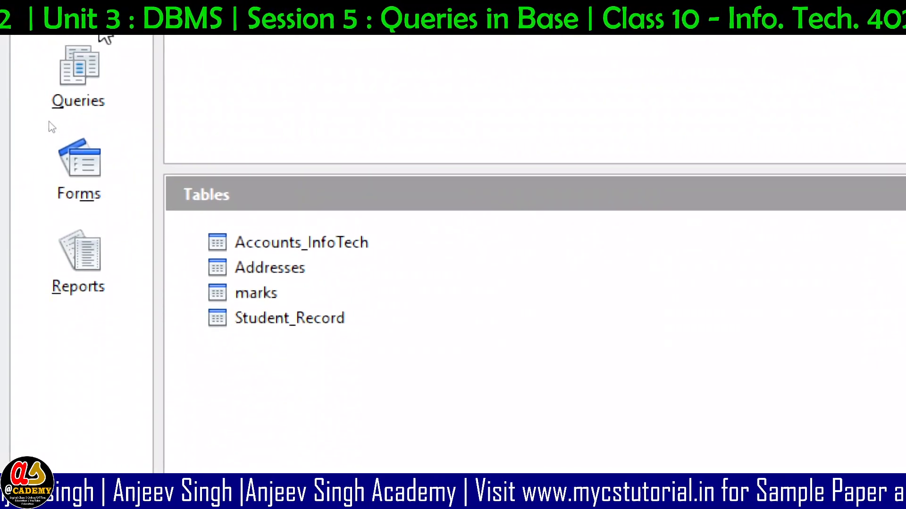
Look through the database's queries, forms and reports, return to its tables and refresh the table list.
left_click(71, 106)
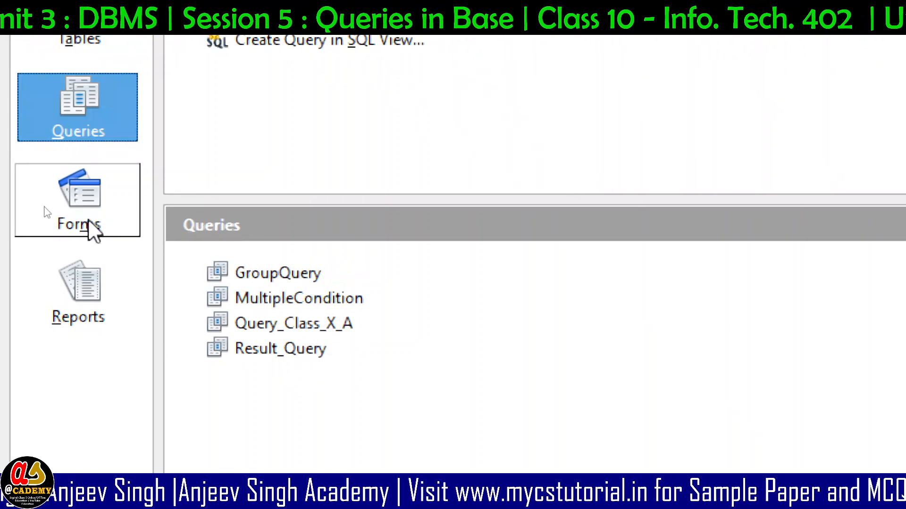
left_click(94, 231)
left_click(118, 309)
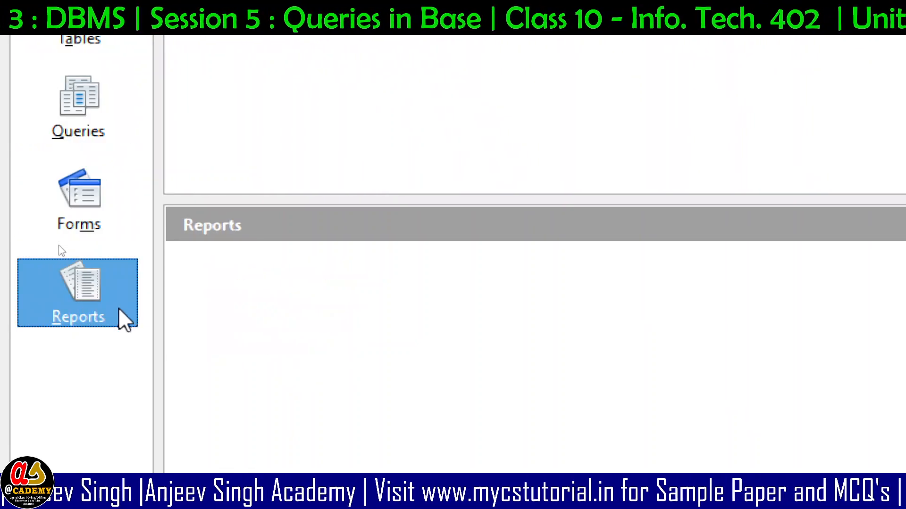
left_click(111, 41)
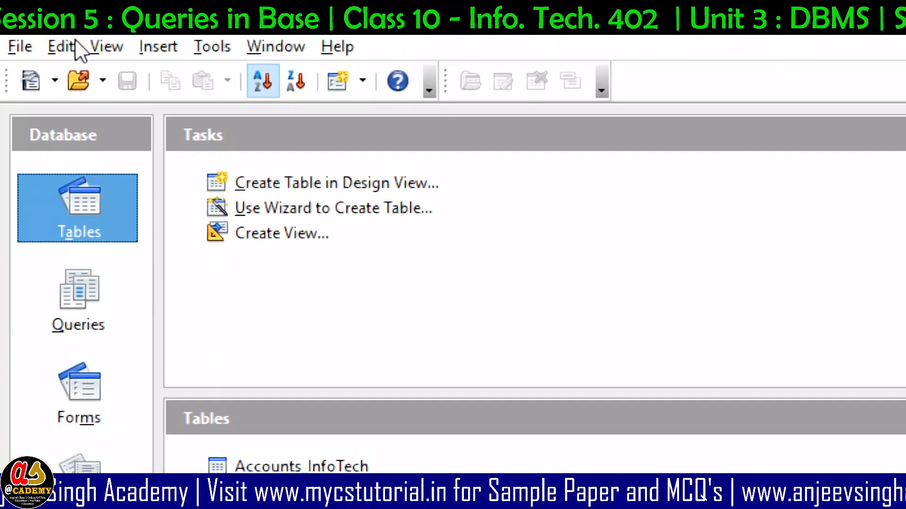
left_click(106, 47)
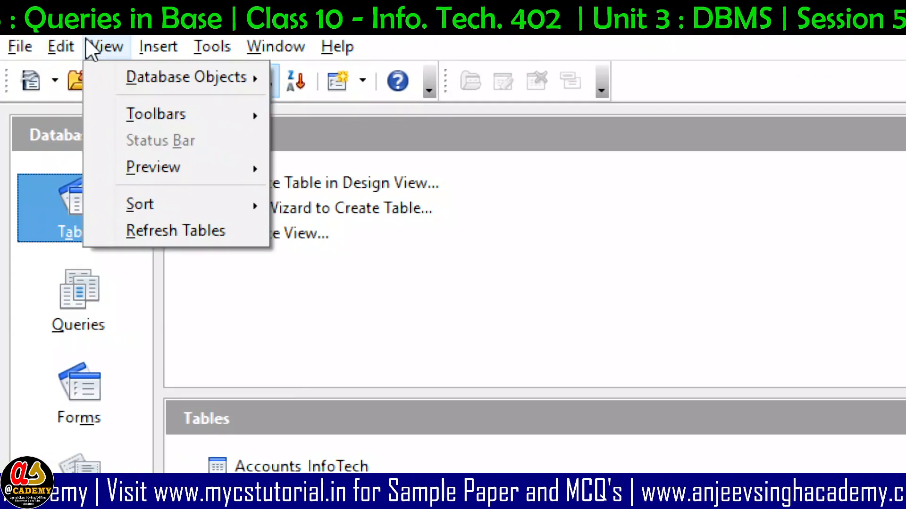
left_click(194, 238)
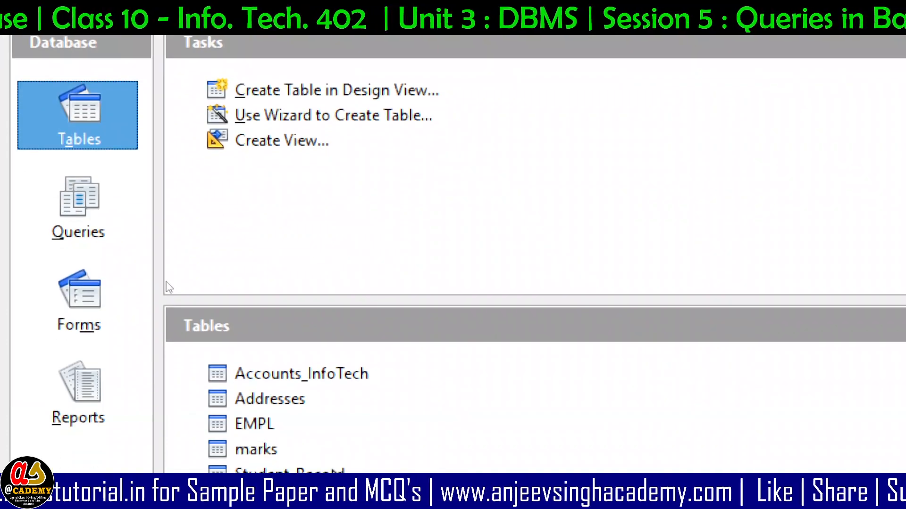
Open the EMPL table's design and examine its field names, field types and primary key.
left_click(255, 375)
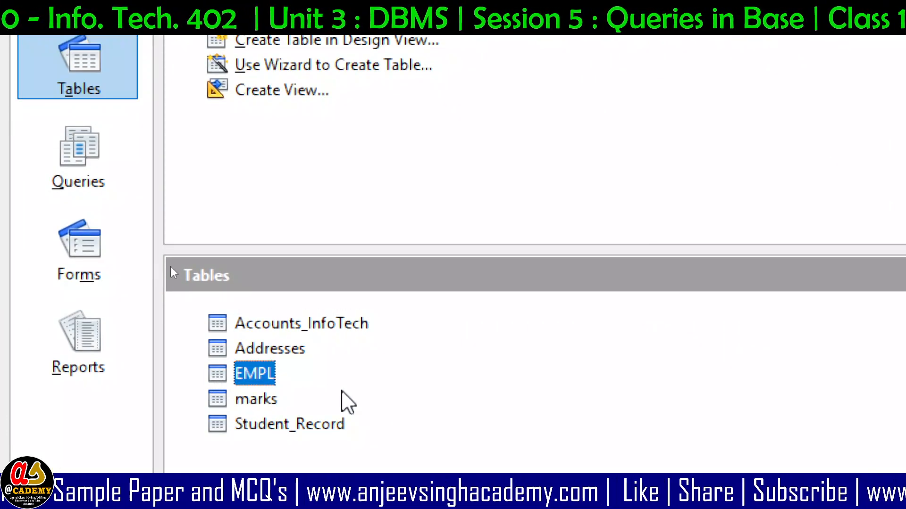
right_click(262, 375)
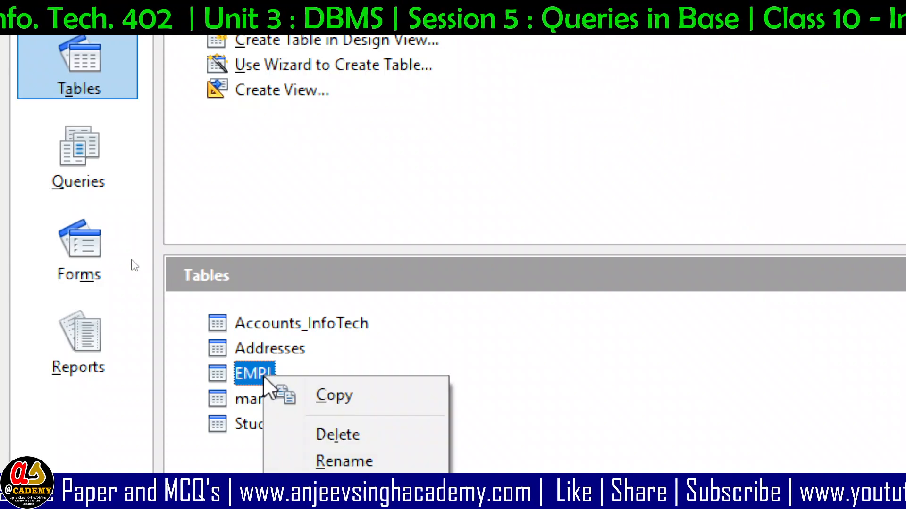
key("Return")
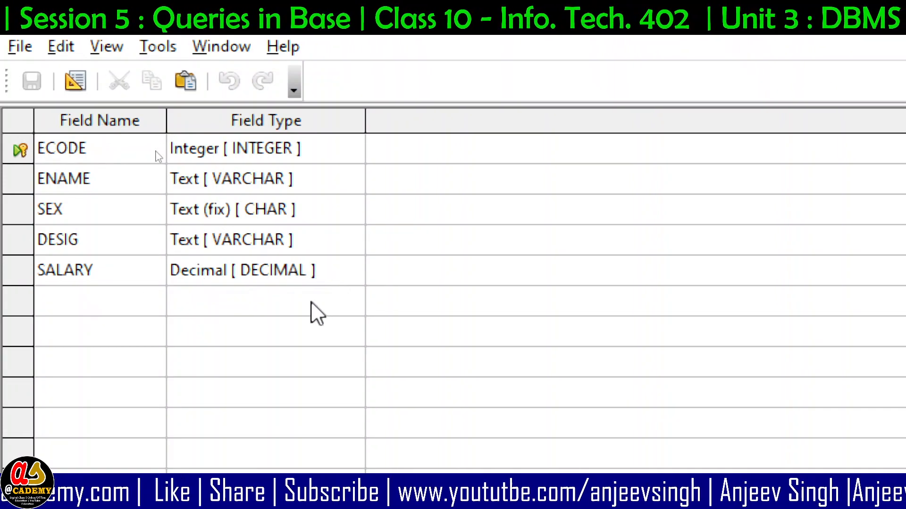
left_click(74, 269)
left_click(23, 151)
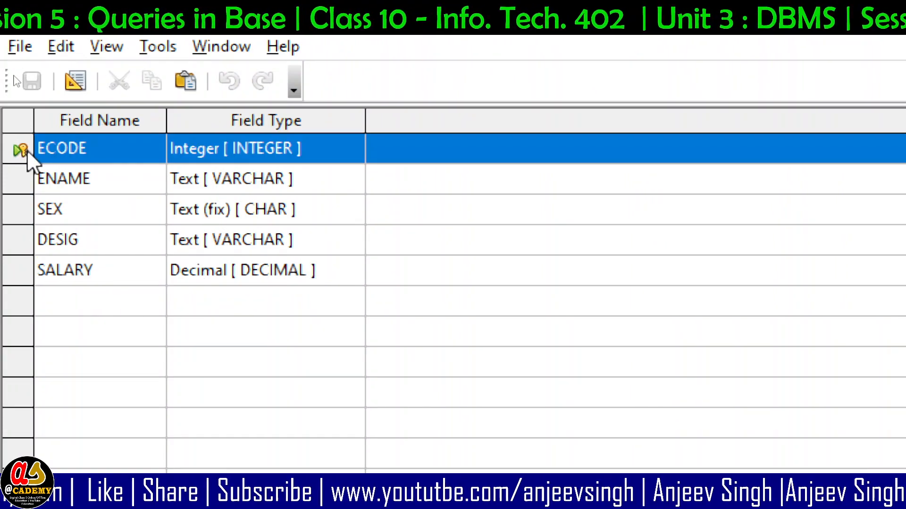
left_click(69, 276)
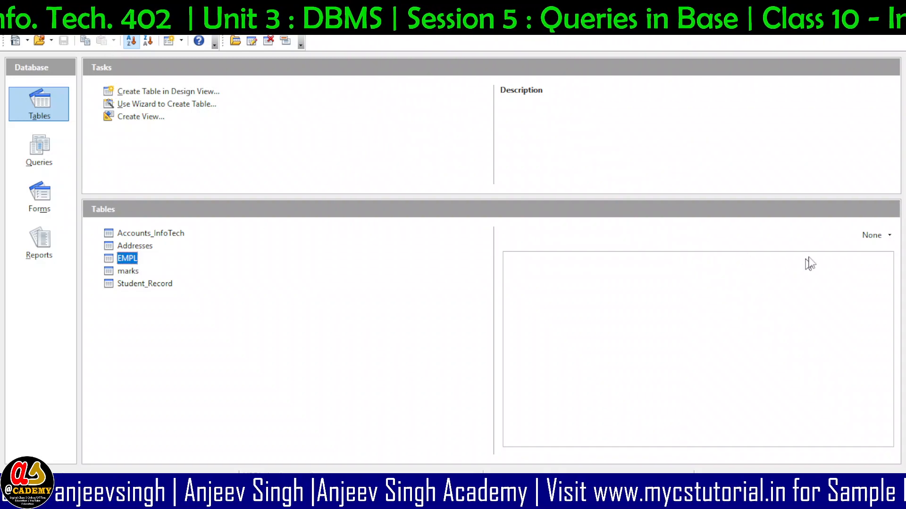
Set the table preview to Document and preview the marks, Student_Record and EMPL tables.
left_click(877, 241)
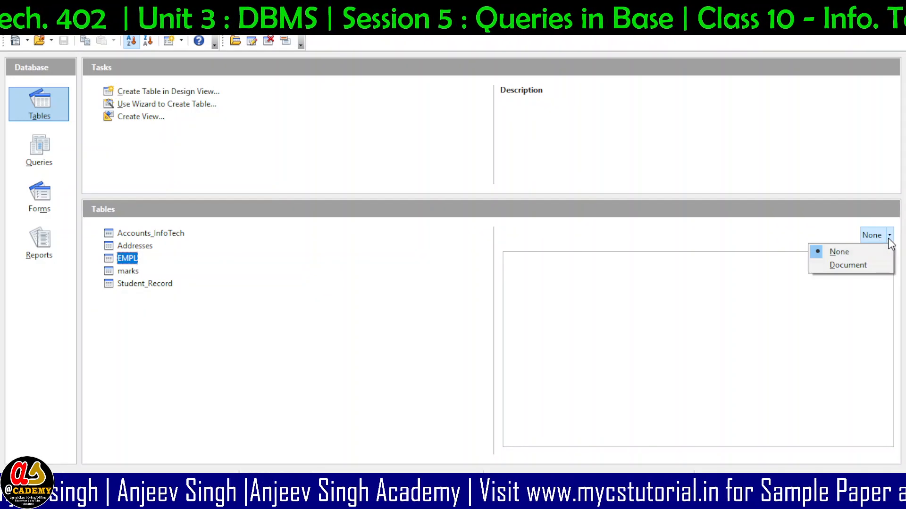
left_click(872, 264)
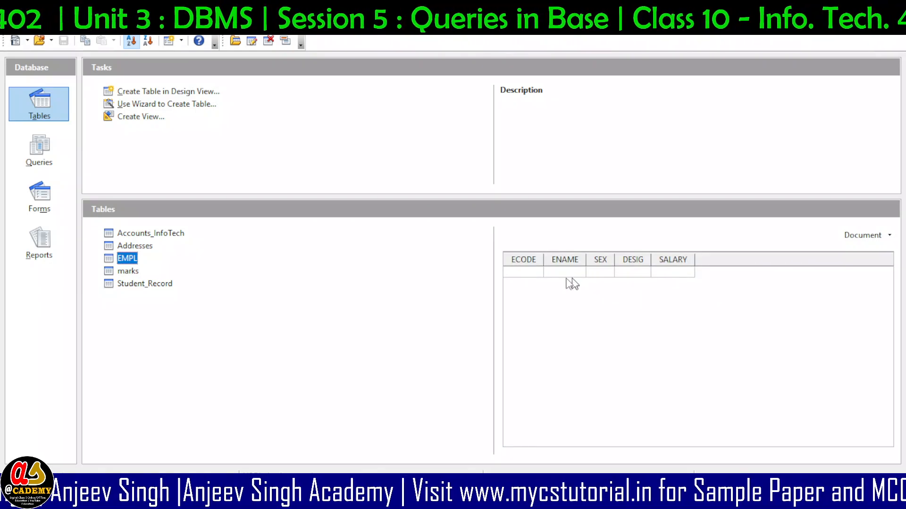
left_click(128, 271)
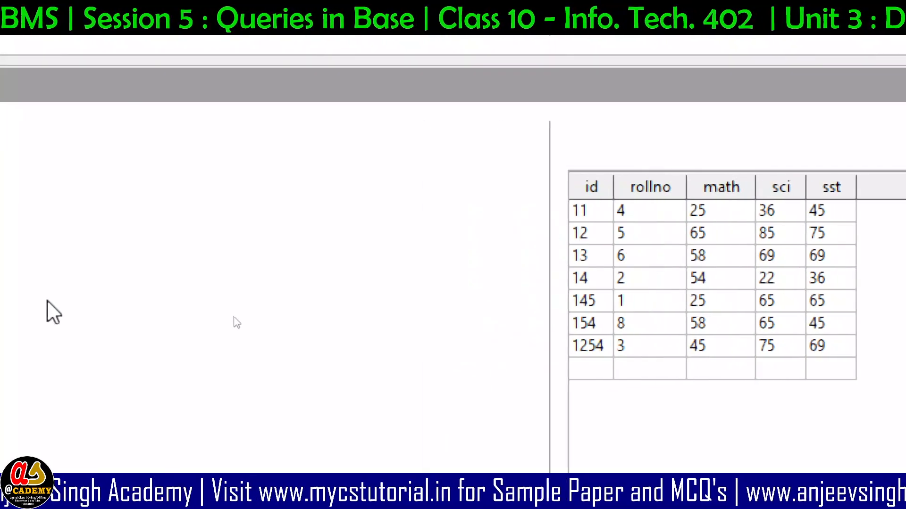
left_click(108, 236)
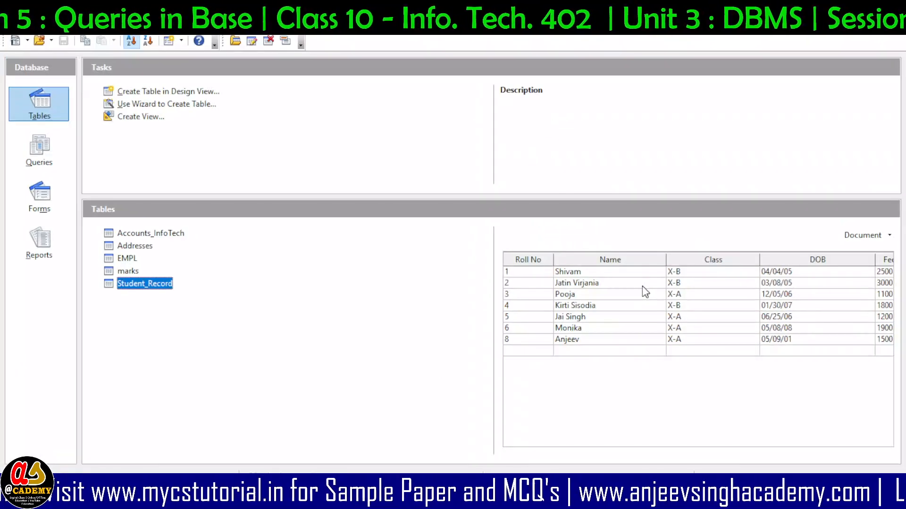
left_click(127, 258)
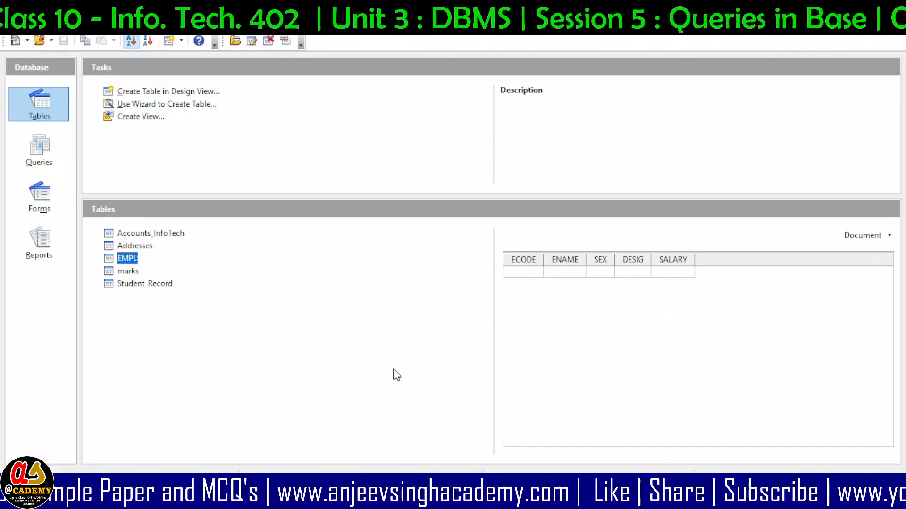
Open the SQL statement window and begin an INSERT INTO empl command.
left_click(108, 28)
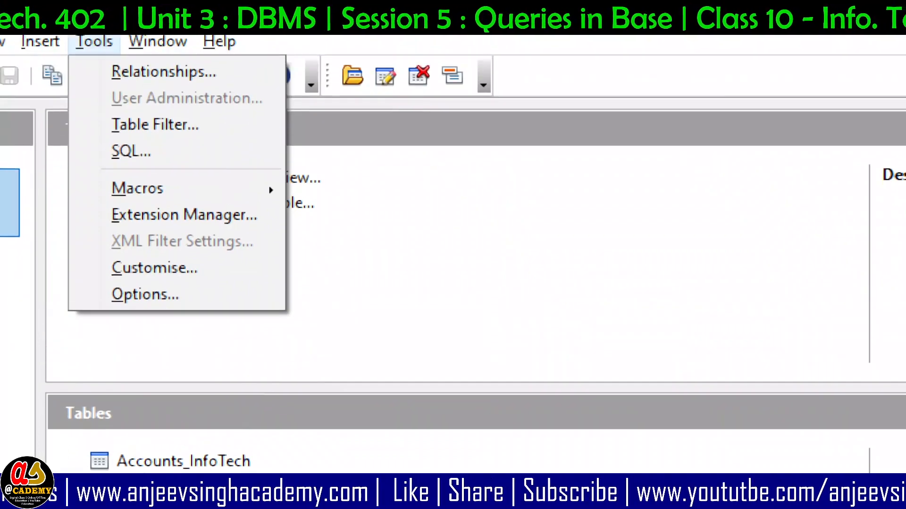
left_click(152, 156)
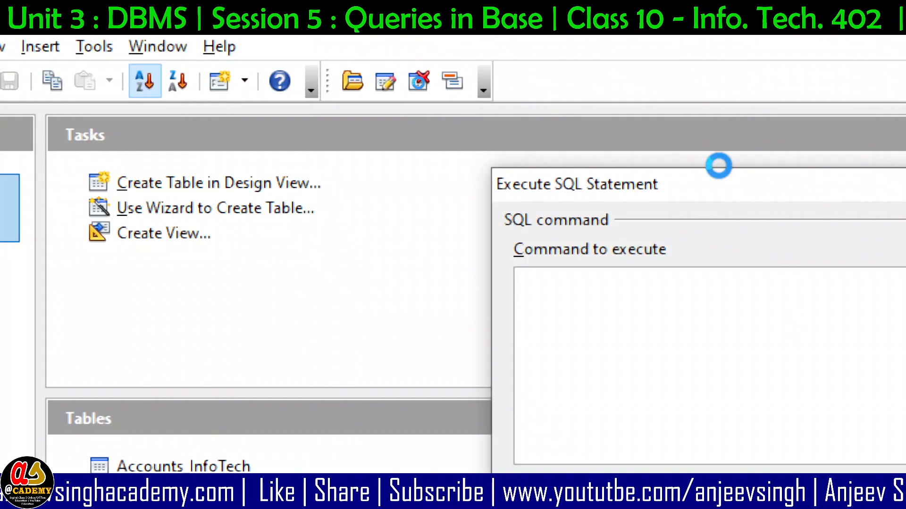
left_click_drag(722, 196, 329, 38)
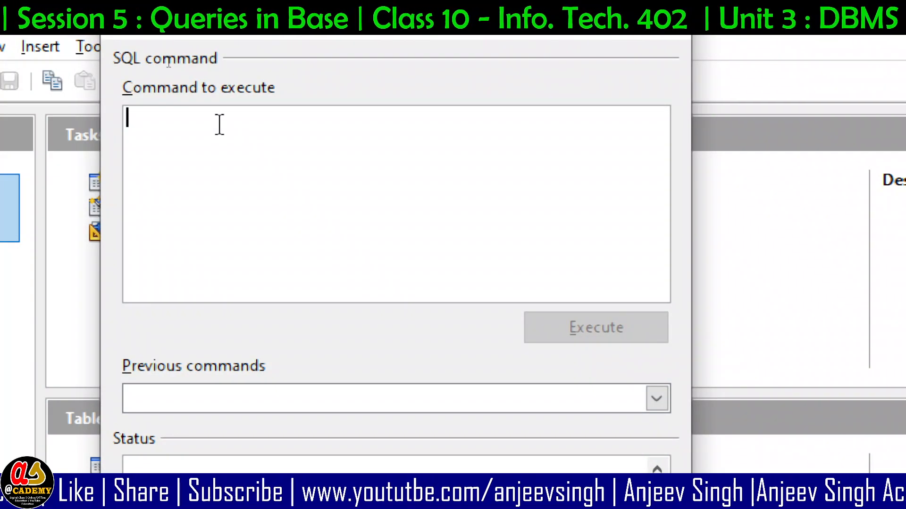
type("INSERT INTO")
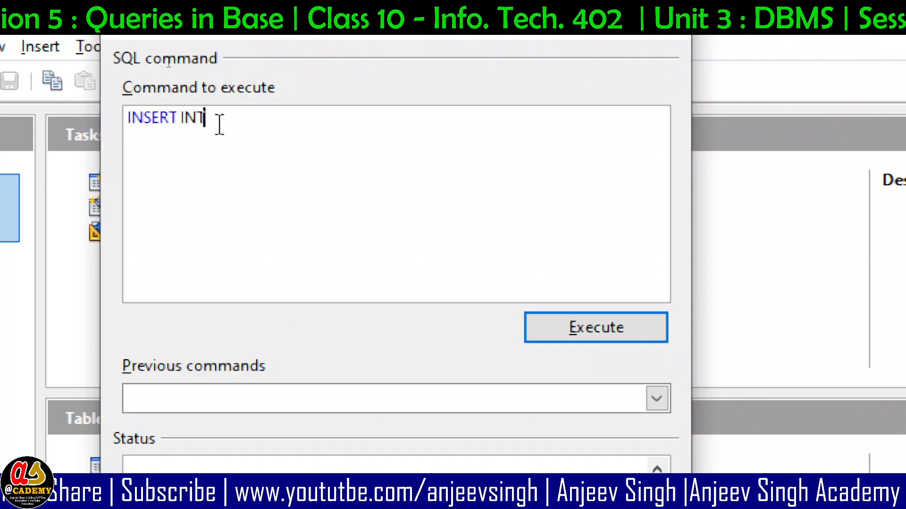
type(" empl")
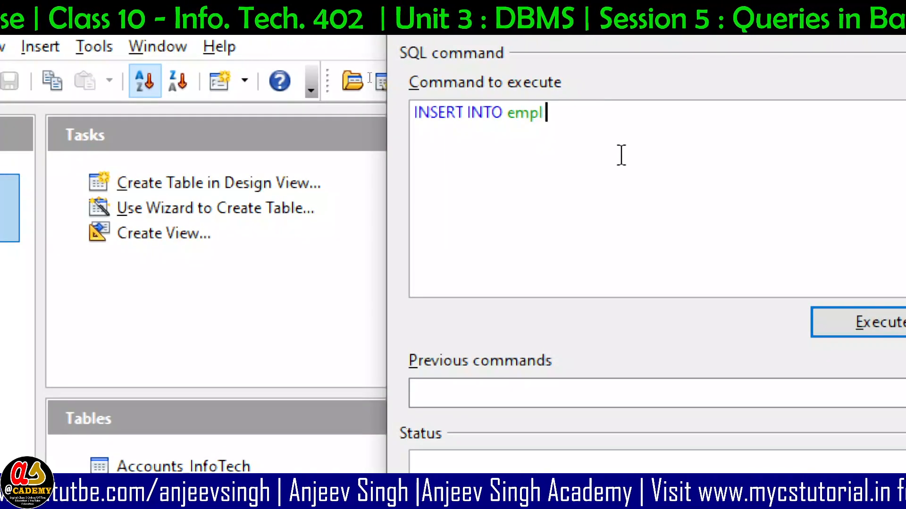
Complete the INSERT statement with VALUES 101, the employee's full name, 'M', 'PRT' and 15000.00, and execute it.
type("VALUES (101, 'SUMIT")
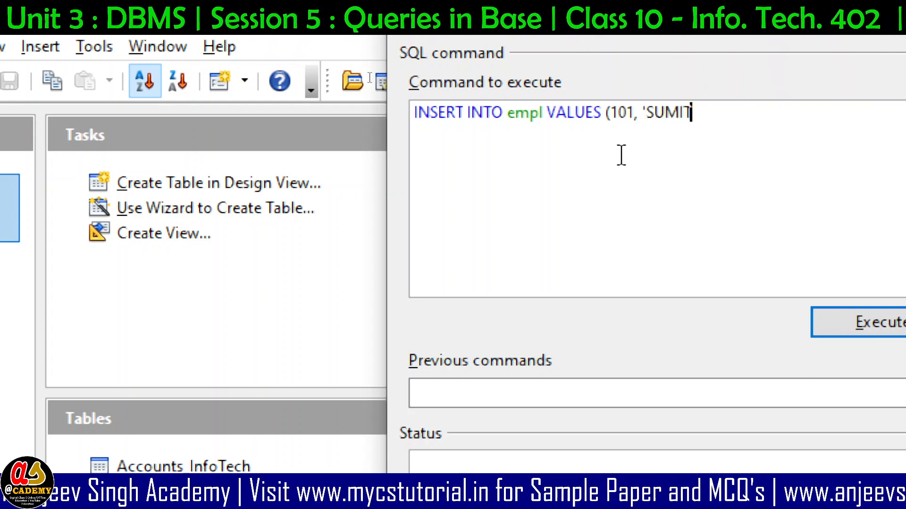
type("', 'M',")
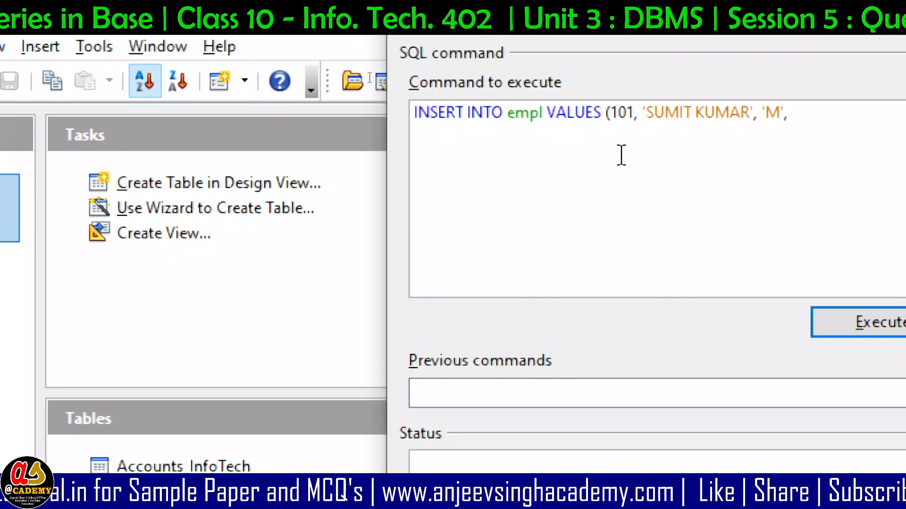
type("1'PRT'")
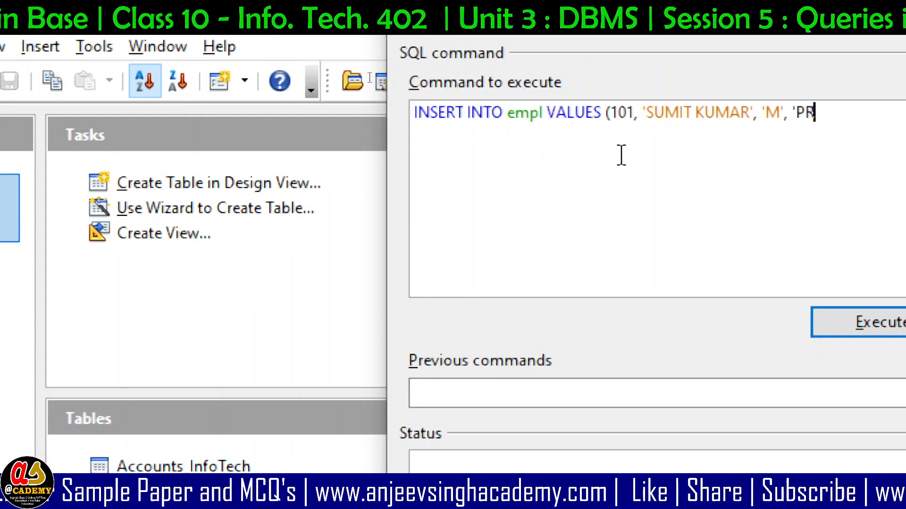
type(", ")
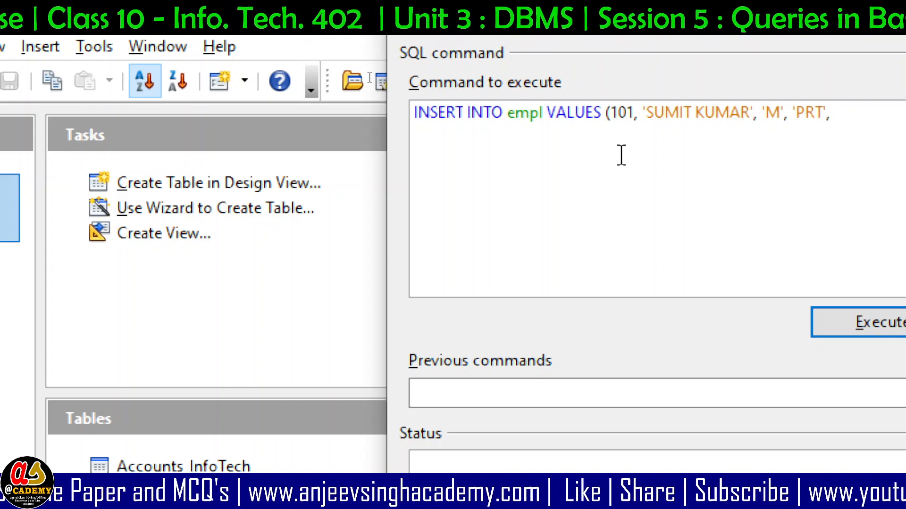
type("15")
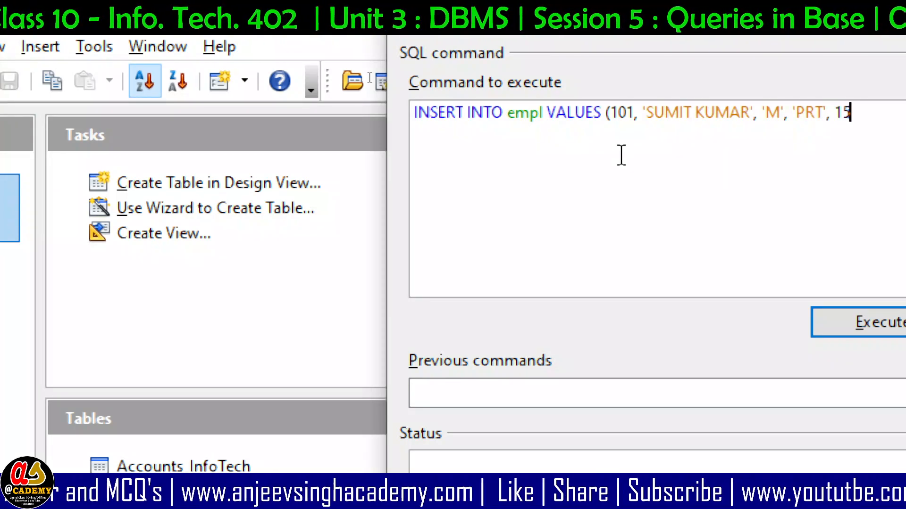
type("26")
key("BackSpace")
key("BackSpace")
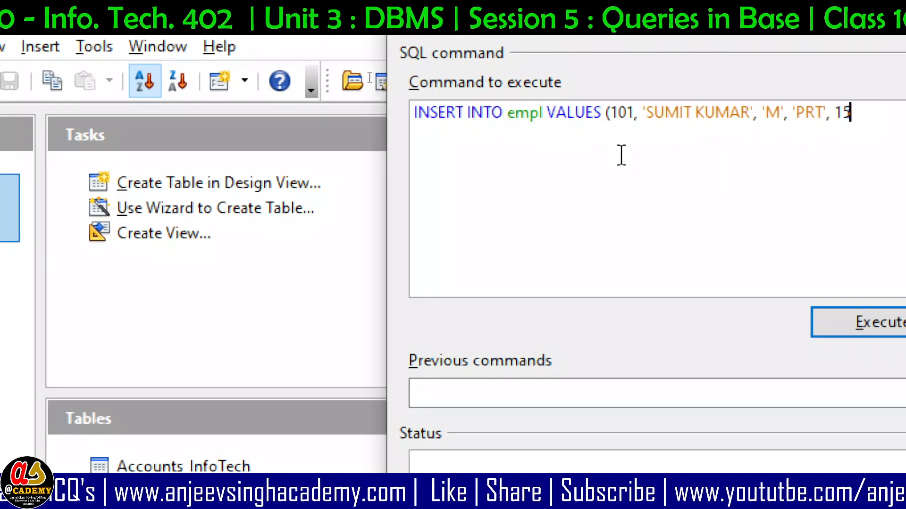
type("000.00);")
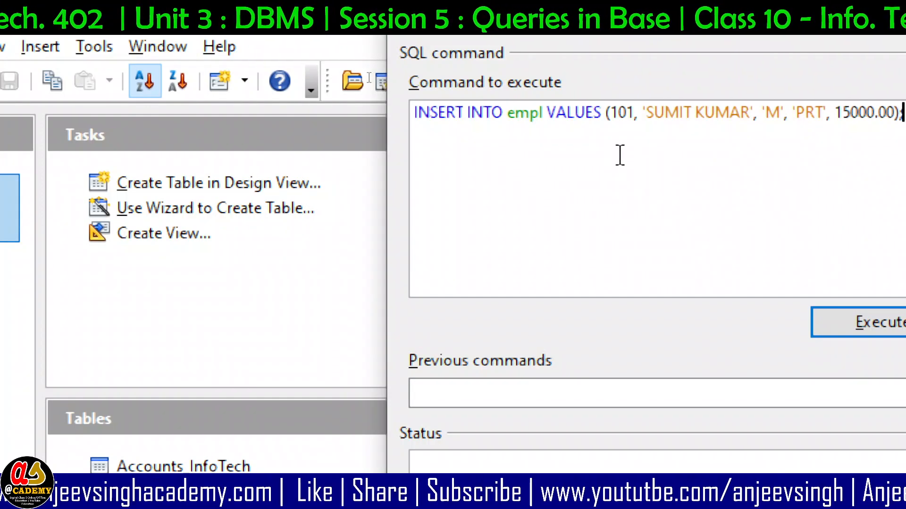
left_click_drag(831, 31, 707, 31)
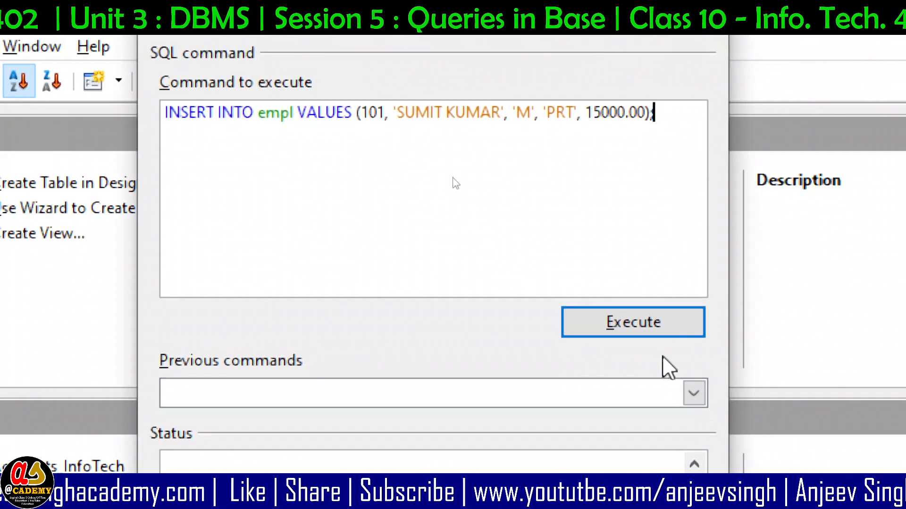
left_click(652, 314)
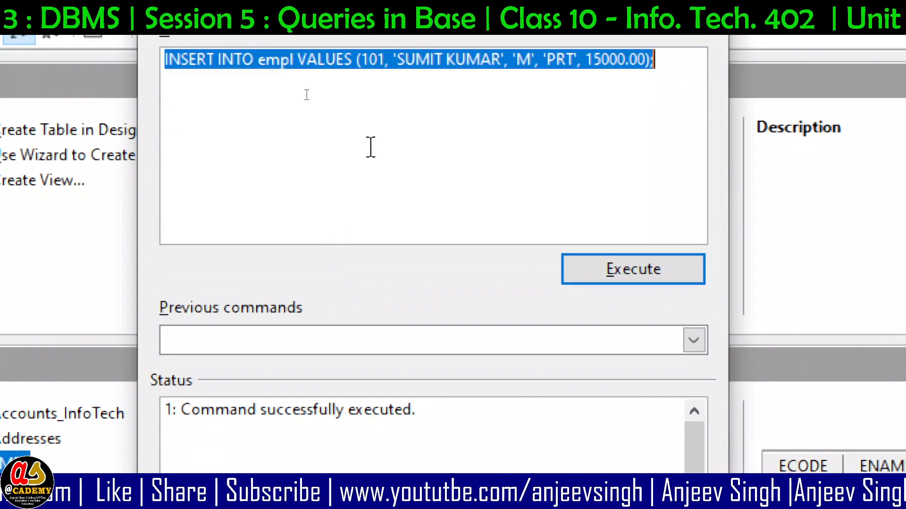
Change the employee code in the INSERT statement to 102 and replace the name with the second employee's first name.
left_click(376, 59)
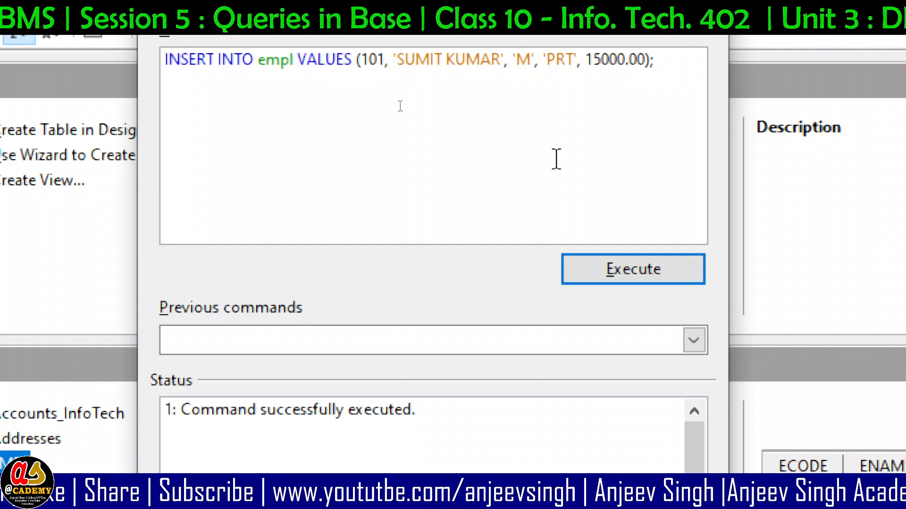
key("Delete")
key("Delete")
key("Delete")
key("Delete")
key("Delete")
key("Delete")
key("Delete")
key("Delete")
key("Delete")
key("Delete")
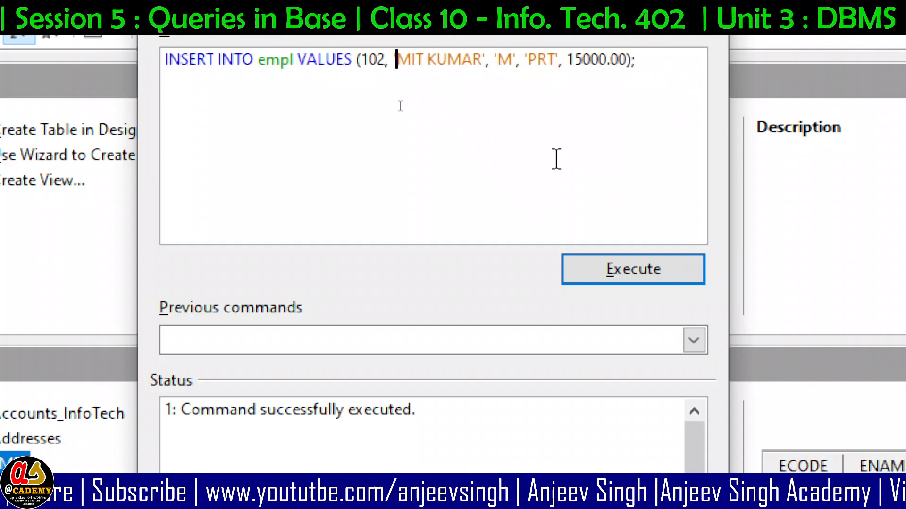
key("Delete")
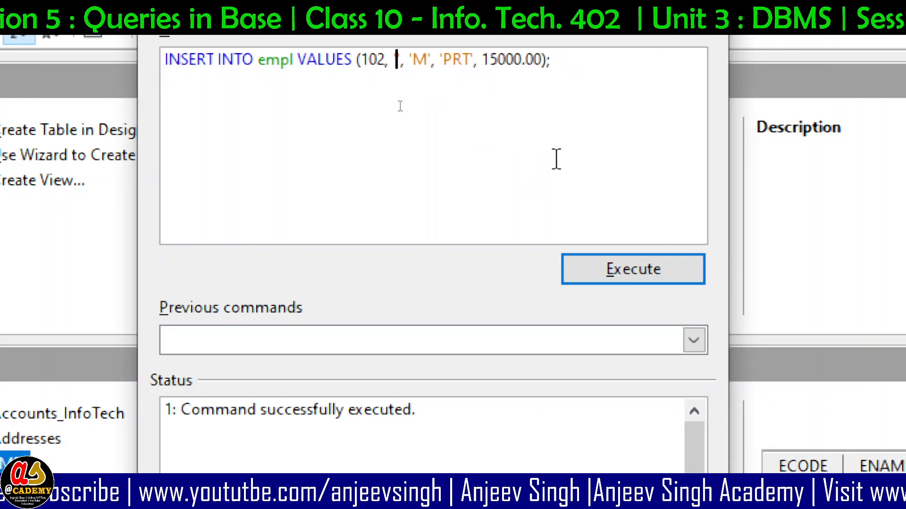
type("NISHA")
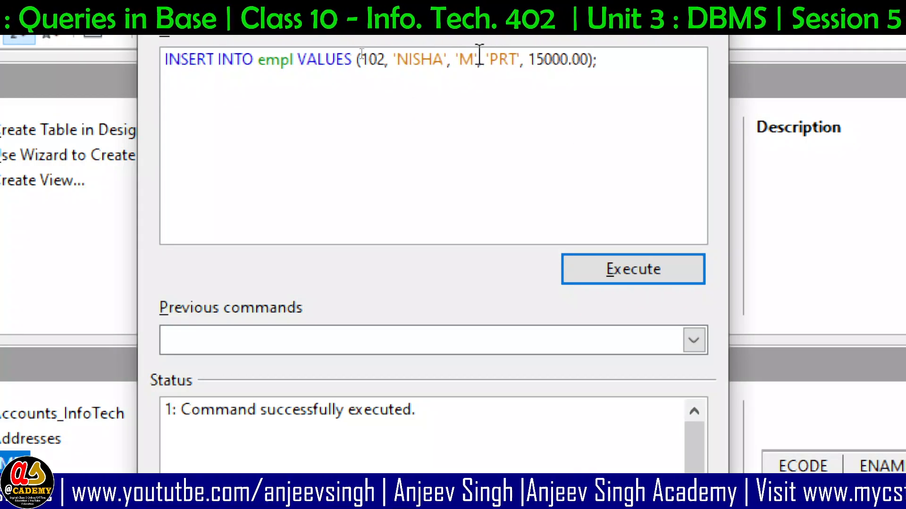
Set the sex value to 'F' and the designation to 'MOTHER TEACHER' in the INSERT statement.
left_click(460, 59)
key("Delete")
type("F")
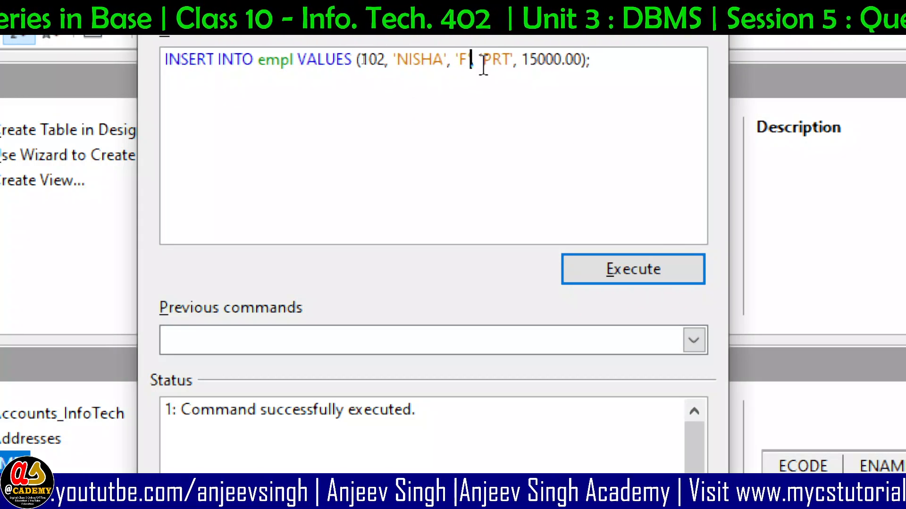
key("Right")
key("Right")
key("Right")
key("Right")
key("Delete")
key("Delete")
key("Delete")
type("MOPTH")
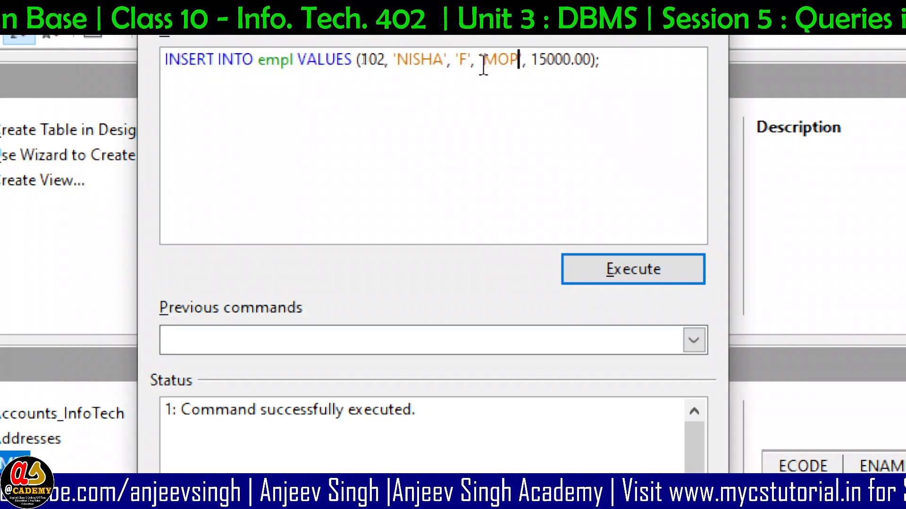
key("BackSpace")
key("BackSpace")
key("BackSpace")
type("H")
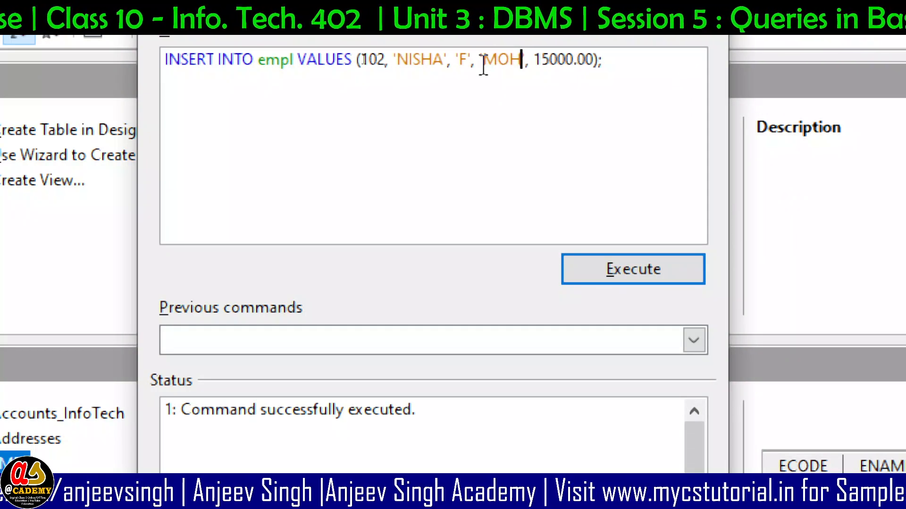
key("BackSpace")
type("THER")
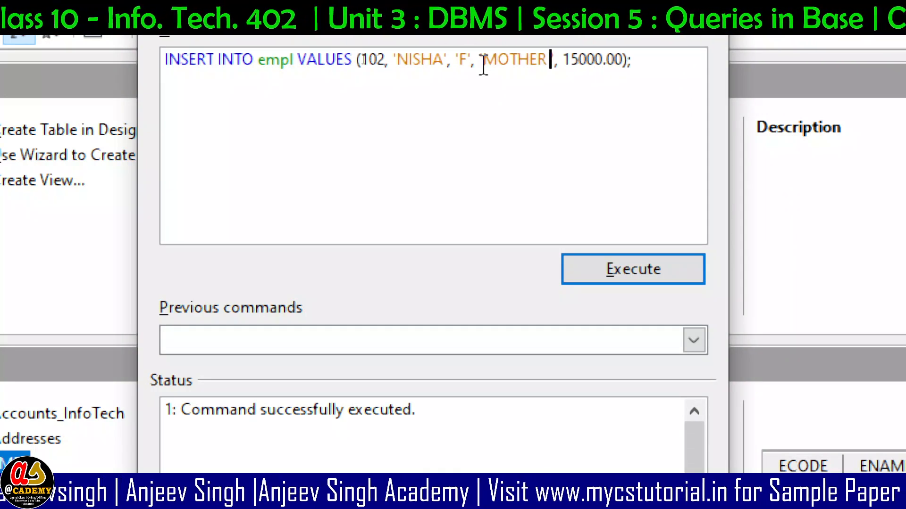
type(" TEACHER")
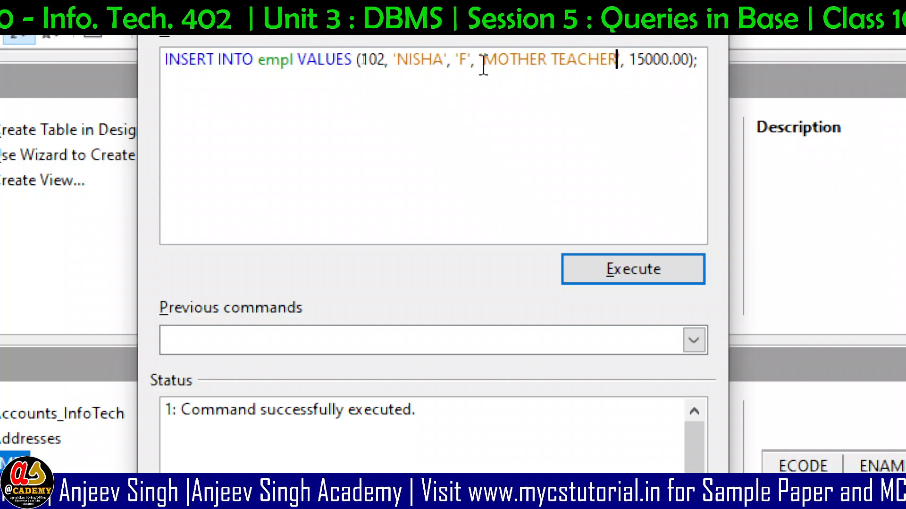
Set the salary in the INSERT statement to 12000.00 and execute it to add employee 102.
left_click(642, 52)
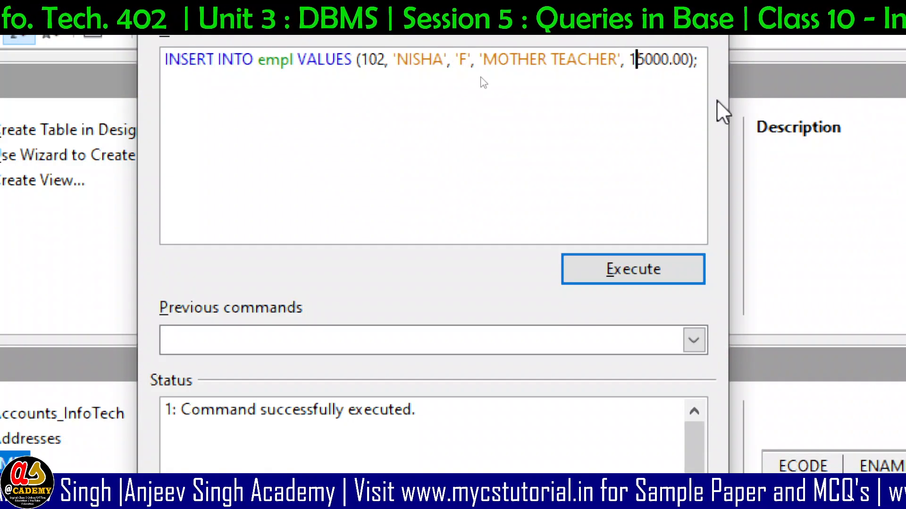
type("2")
key("Delete")
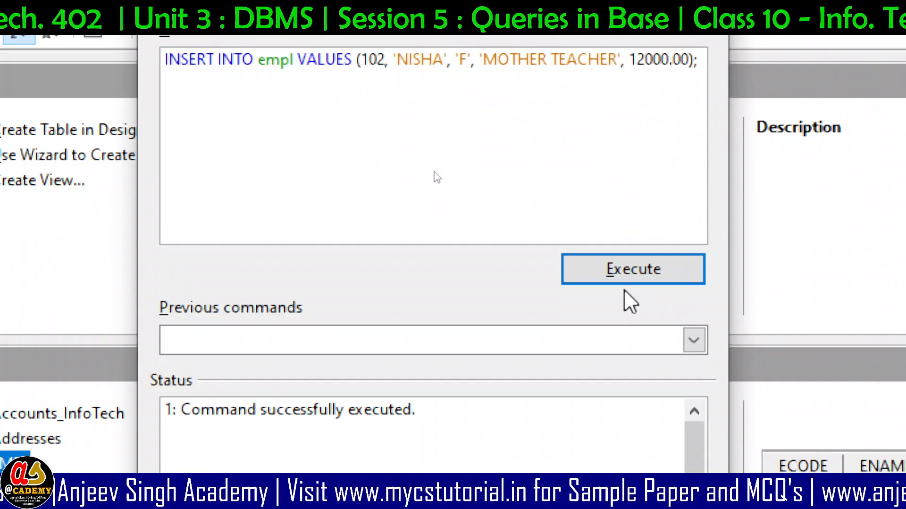
left_click(637, 271)
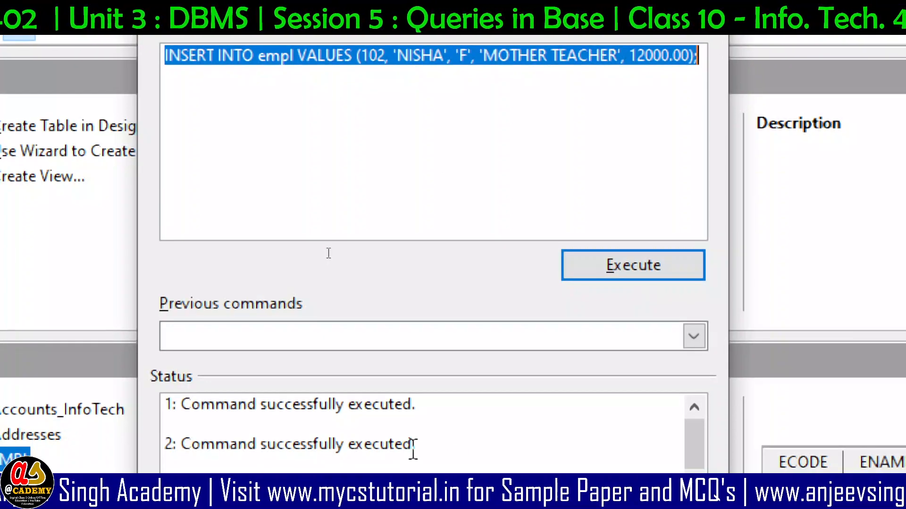
Change the employee code in the INSERT statement to 103 and replace the name with the third employee's full name.
left_click(380, 55)
type("3")
key("Delete")
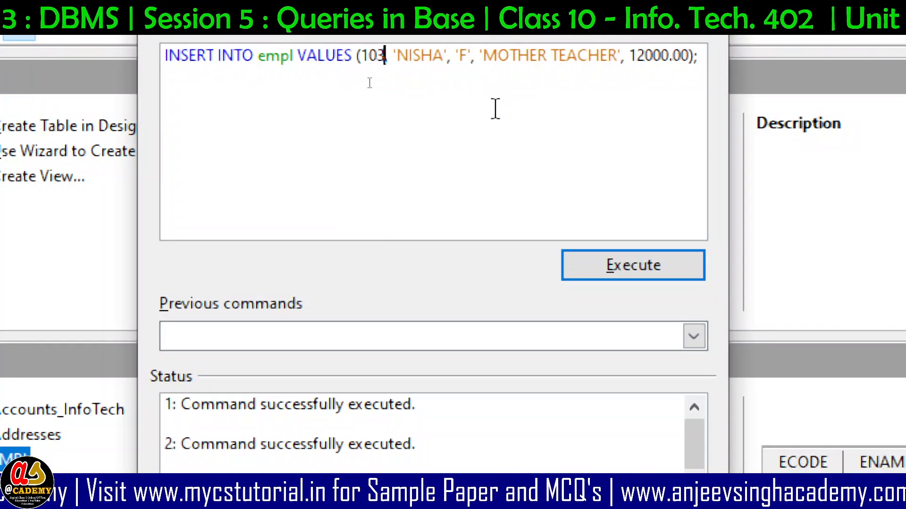
key("Right")
key("Right")
key("Right")
key("Delete")
key("Delete")
key("Delete")
key("Delete")
key("Delete")
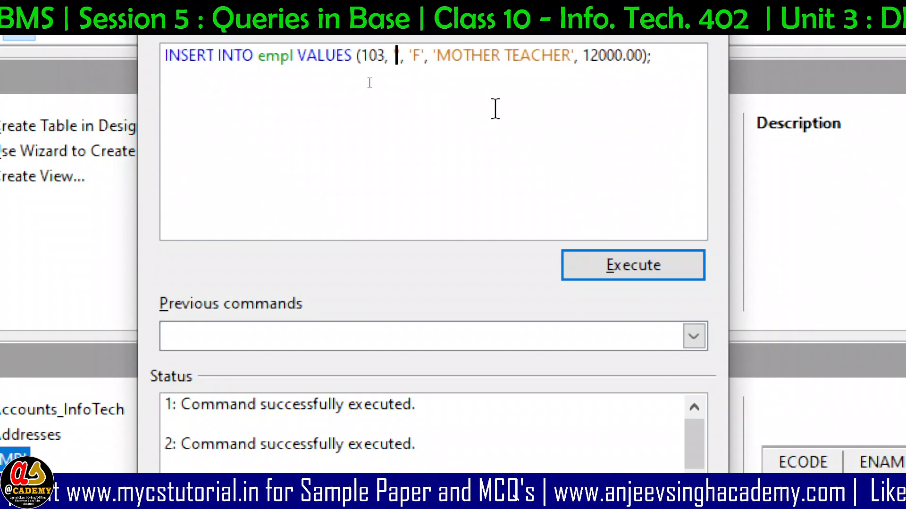
type("PUU")
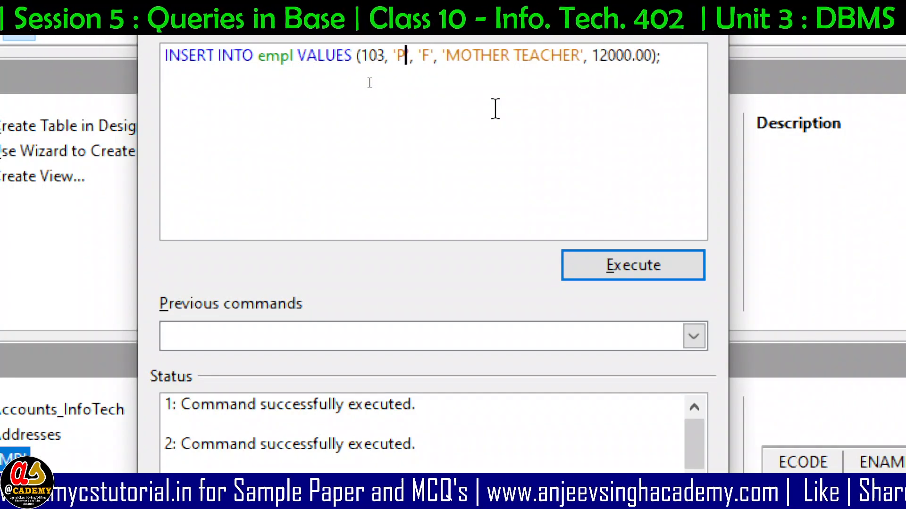
key("BackSpace")
type("JA U")
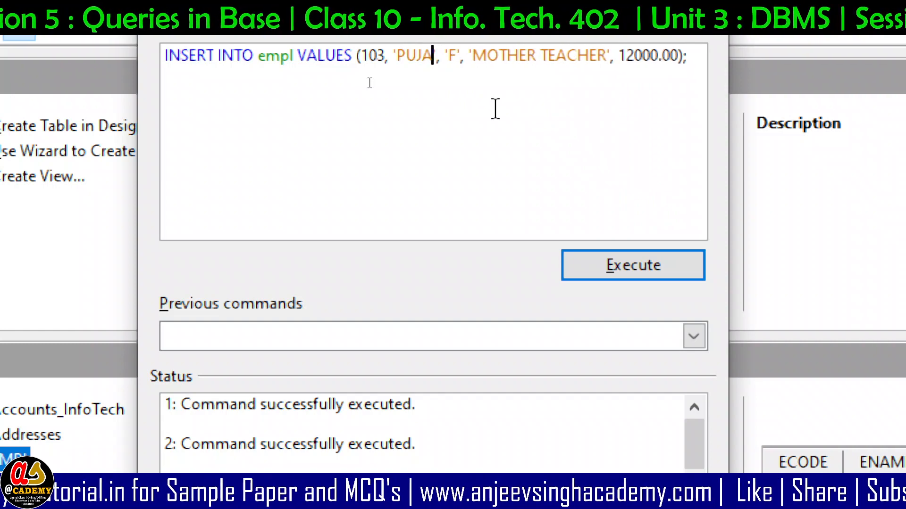
key("BackSpace")
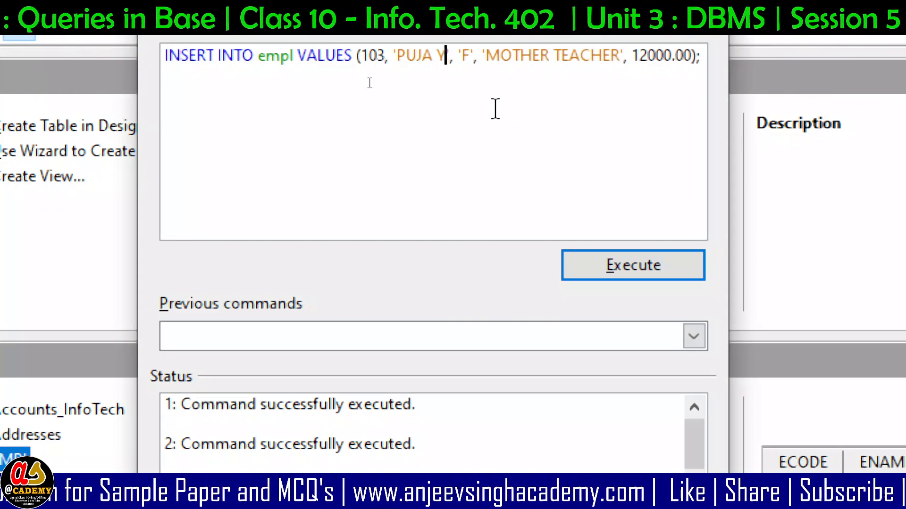
type("YADAV")
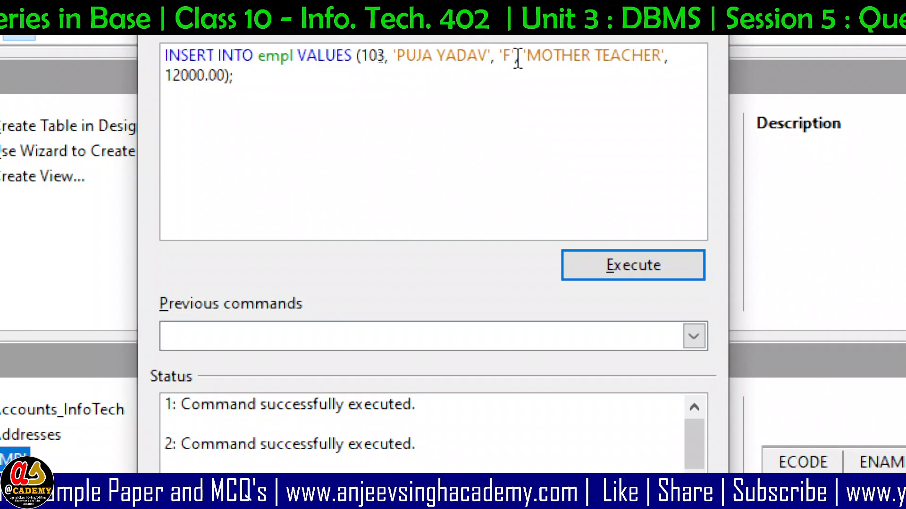
Set the designation to 'PTI' and the salary to 18000.00, and execute the INSERT statement for employee 103.
left_click_drag(528, 56, 671, 56)
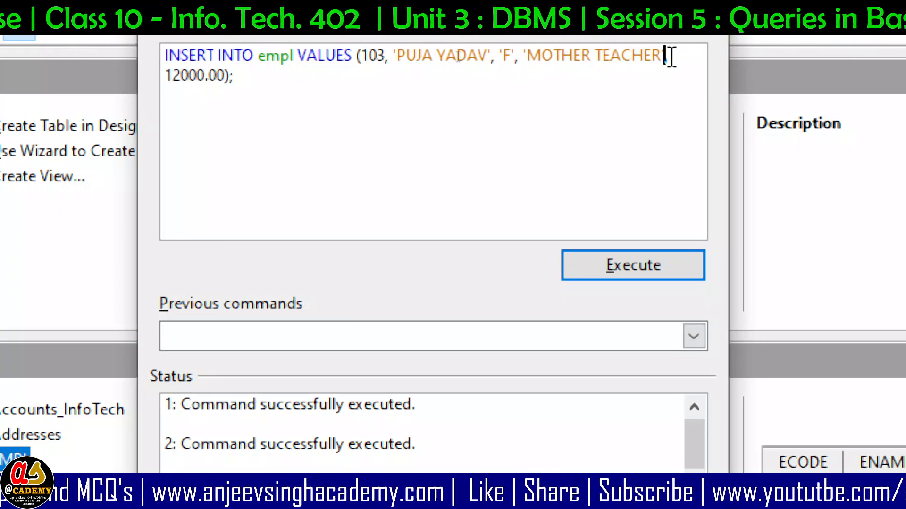
key("BackSpace")
key("BackSpace")
key("BackSpace")
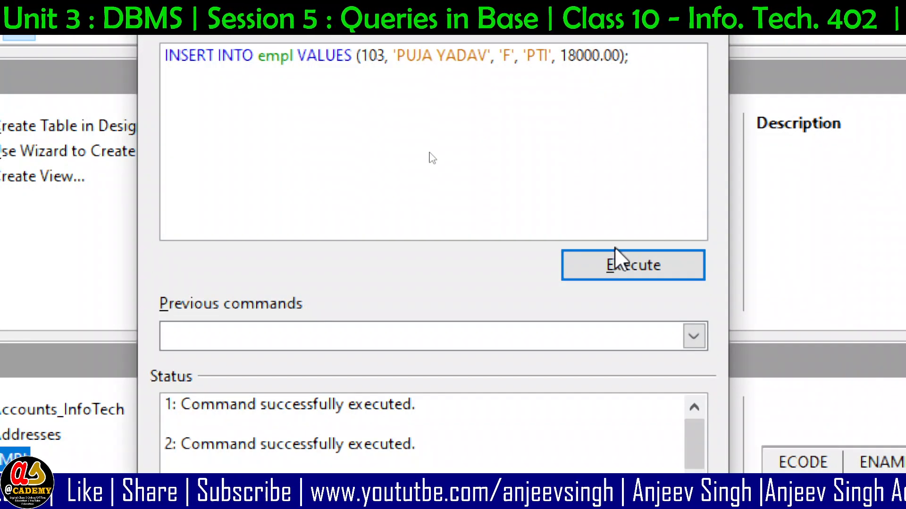
left_click(609, 262)
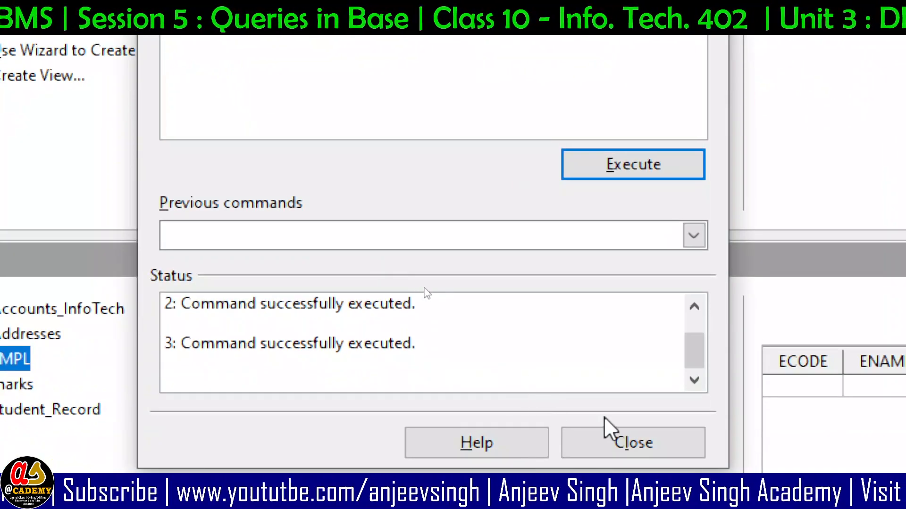
Close the SQL command window and refresh the EMPL table's preview by switching to the marks table and back to check the inserted records.
left_click(618, 439)
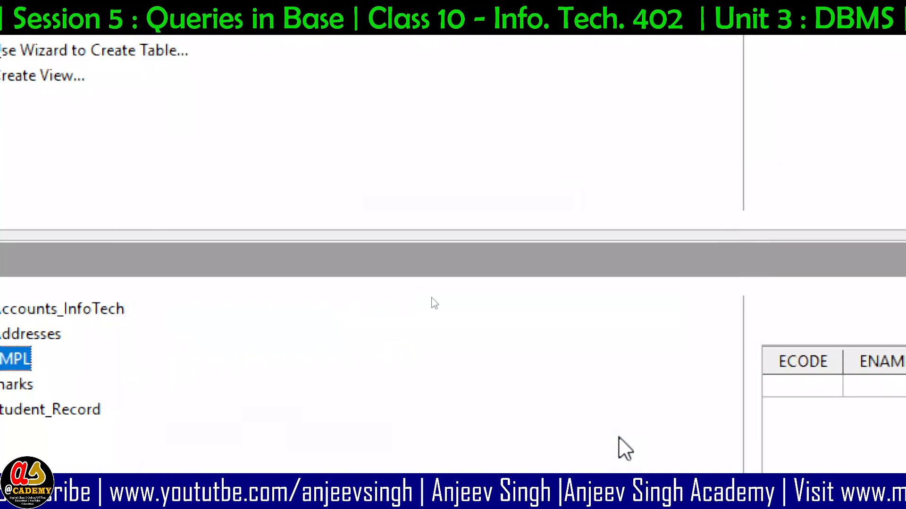
left_click(198, 392)
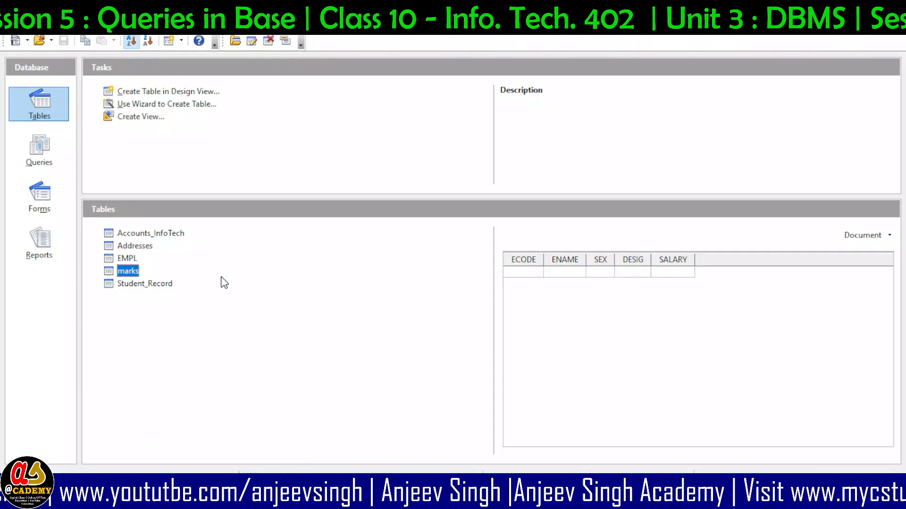
left_click(132, 260)
left_click(133, 272)
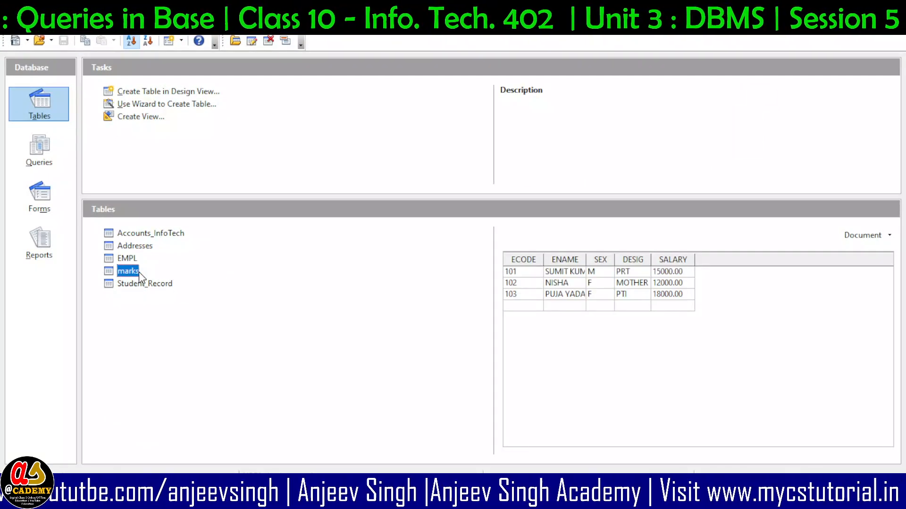
left_click(130, 258)
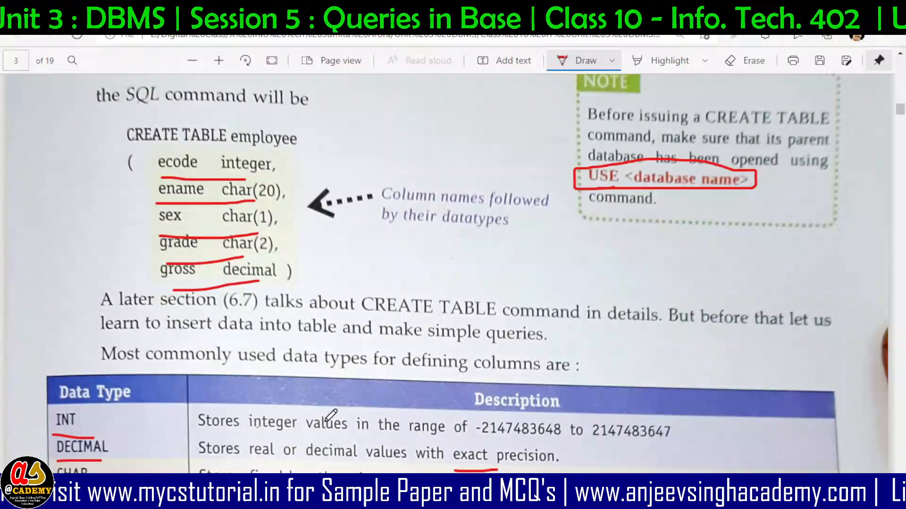
Look through the textbook PDF in the browser, from inserting data into a table to the sections on inserting NULL values and dates.
scroll(333, 376, "down", 10)
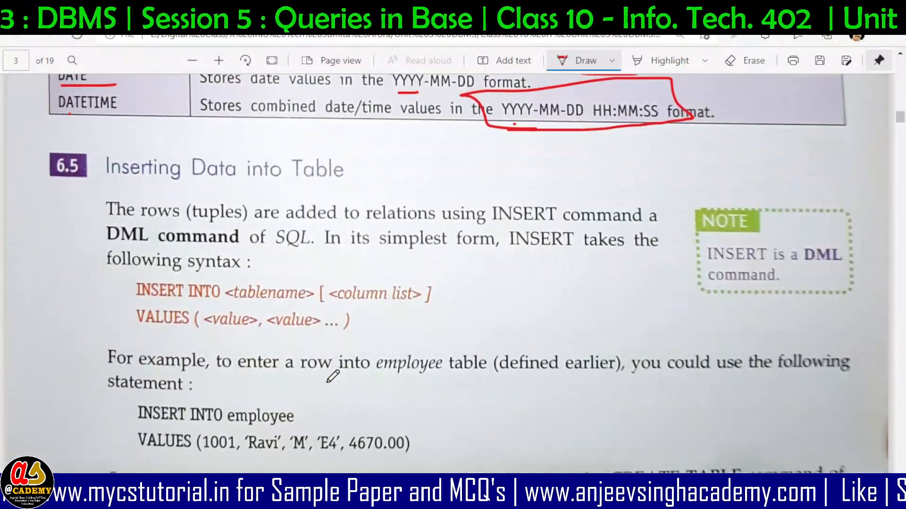
scroll(332, 376, "down", 10)
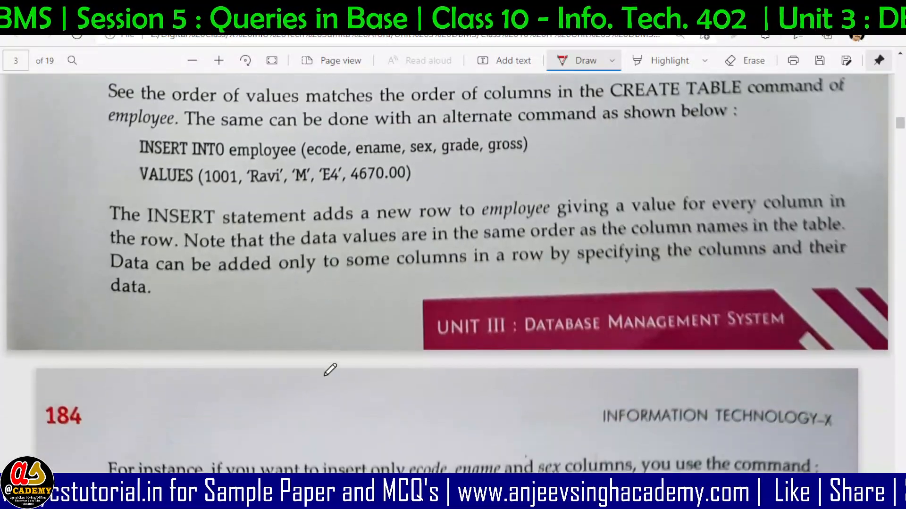
scroll(330, 370, "down", 10)
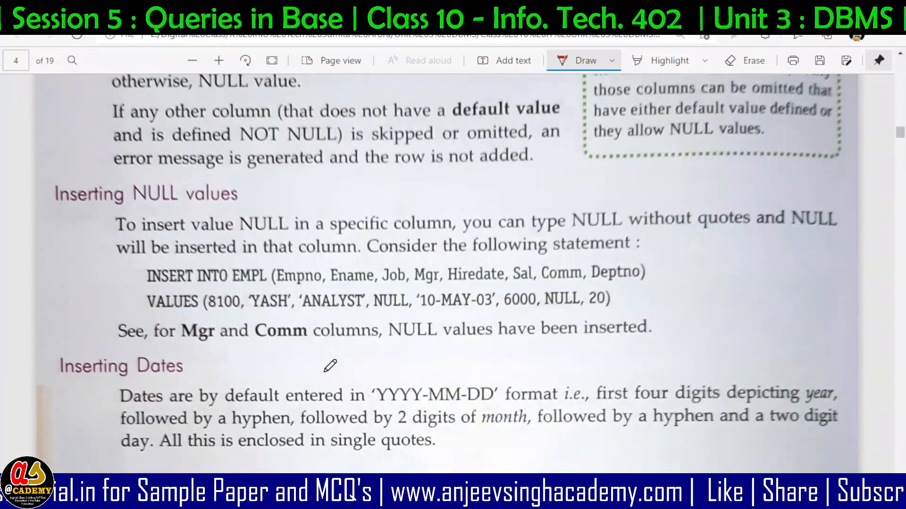